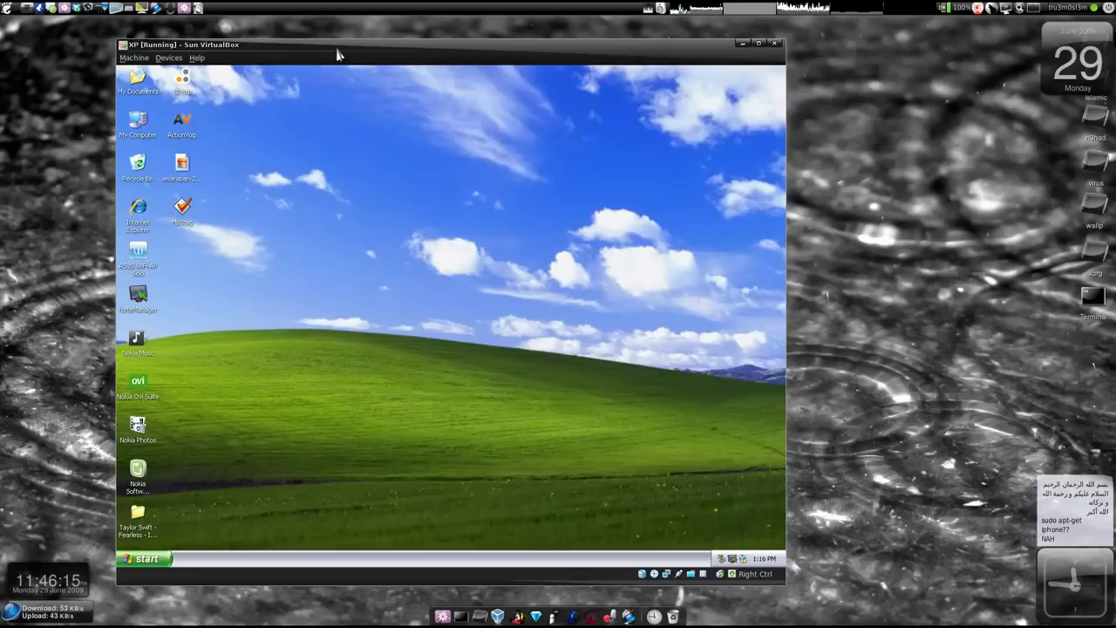
Move the VirtualBox window slightly right and down on the host desktop.
drag(344, 45, 374, 48)
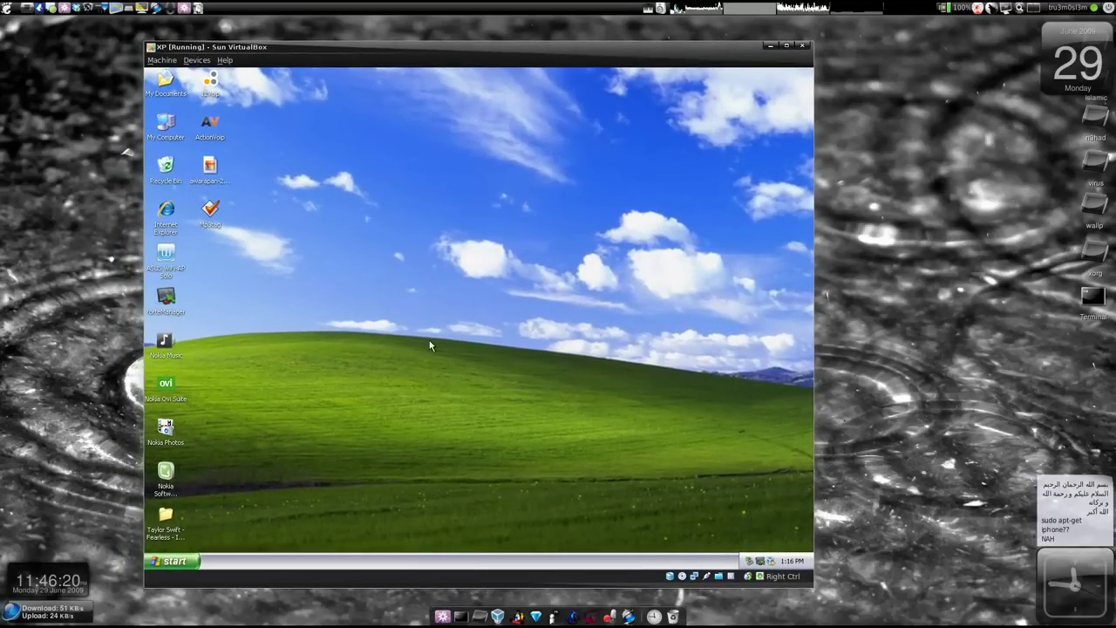
Check the USB devices available to the XP guest, then dismiss the list.
right_click(706, 577)
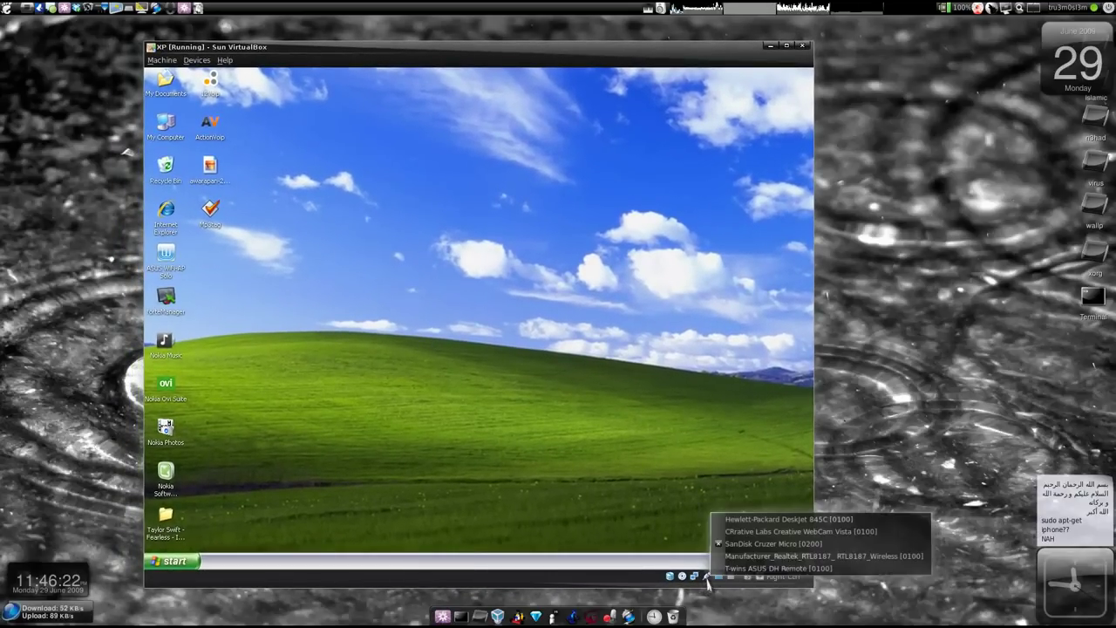
click(623, 446)
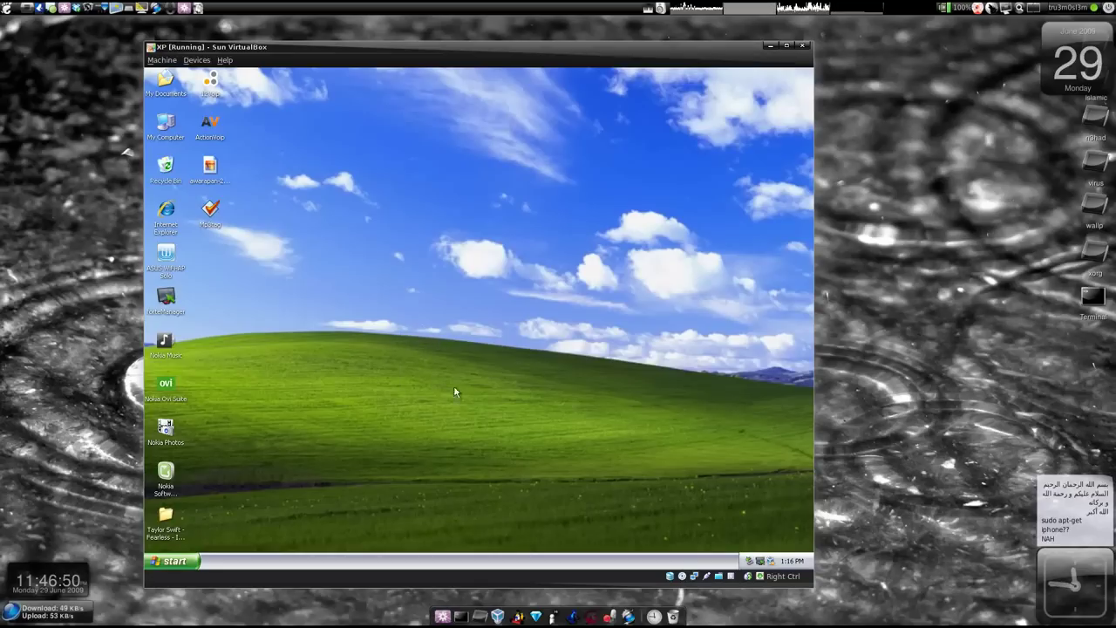
double_click(166, 121)
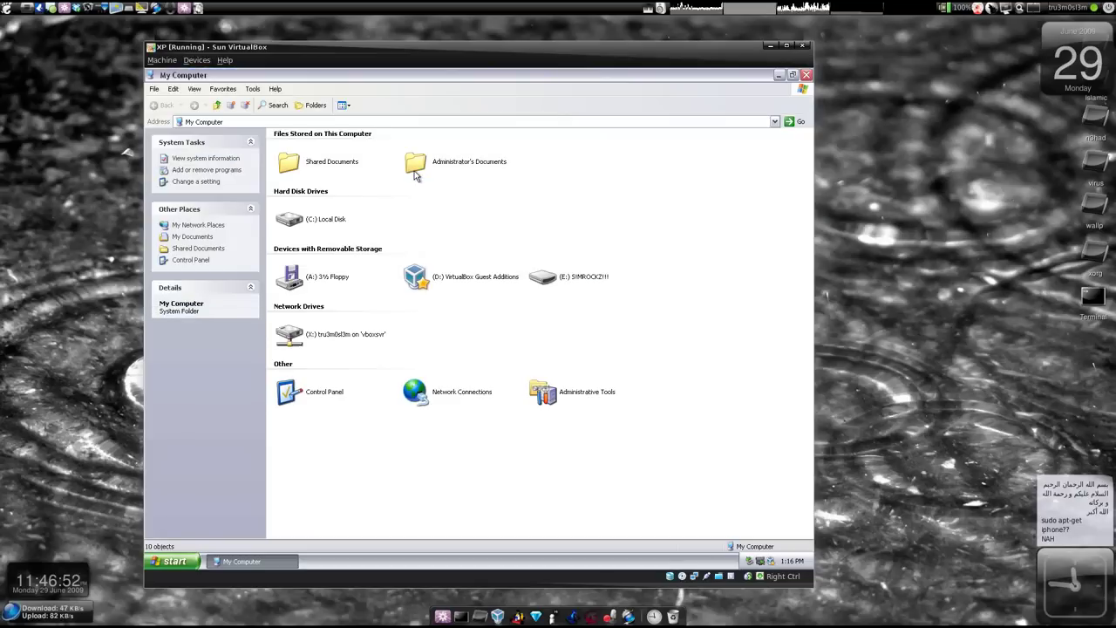
click(562, 281)
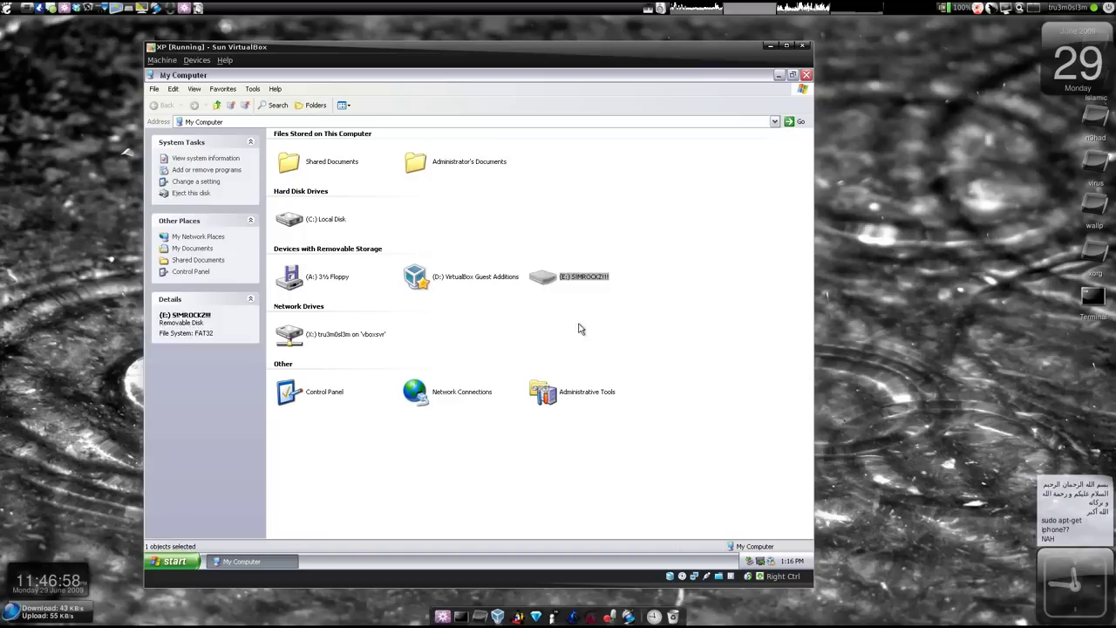
click(582, 324)
click(579, 276)
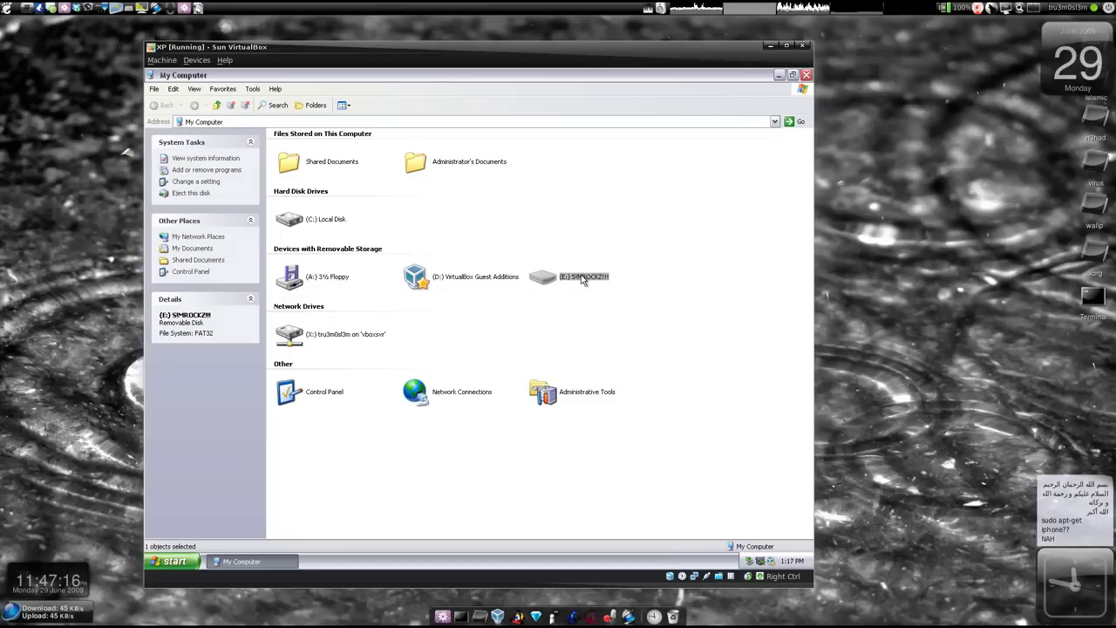
click(254, 90)
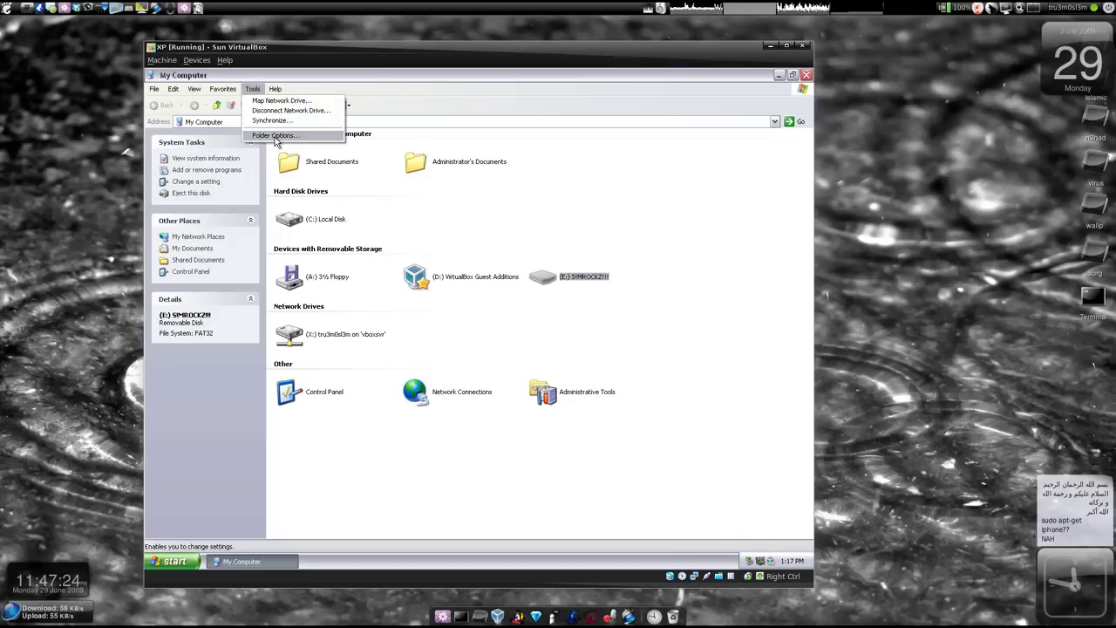
click(405, 439)
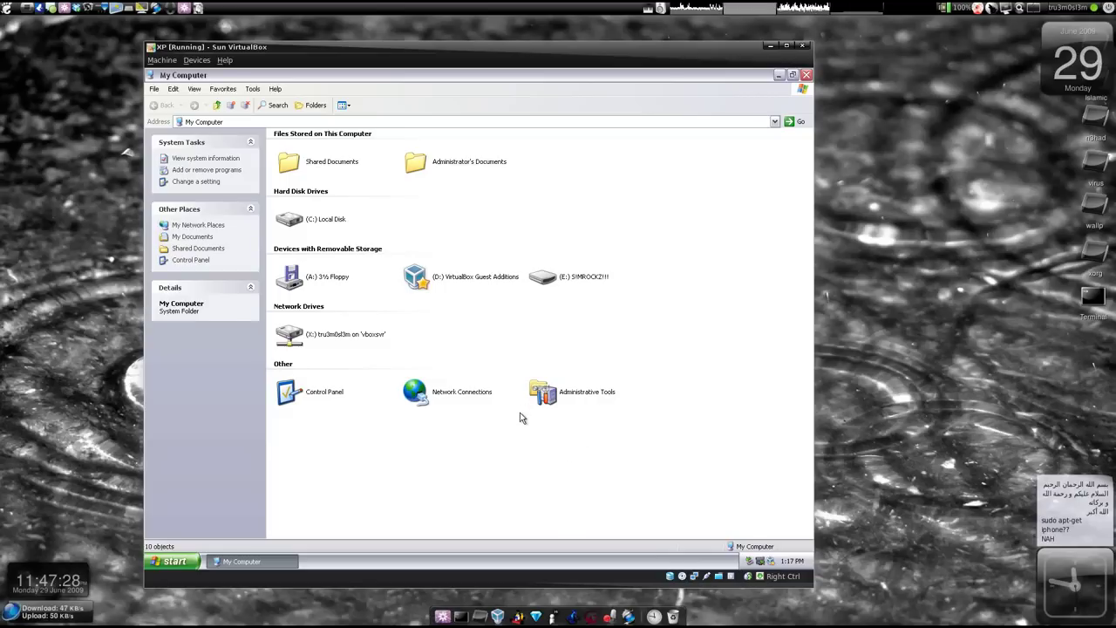
drag(386, 466, 649, 453)
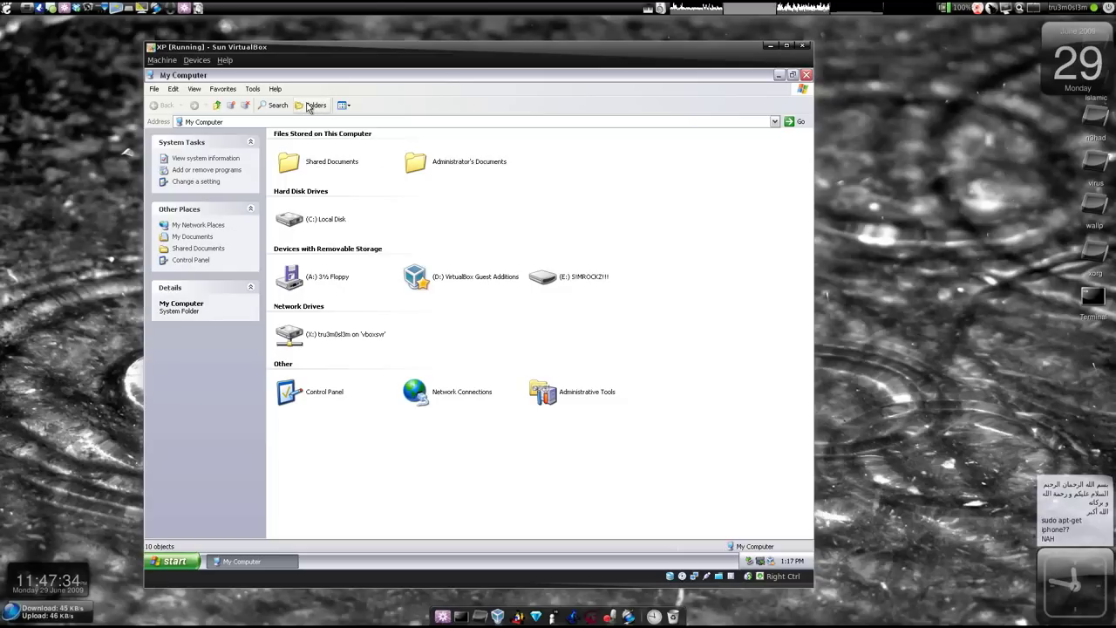
click(573, 277)
right_click(573, 277)
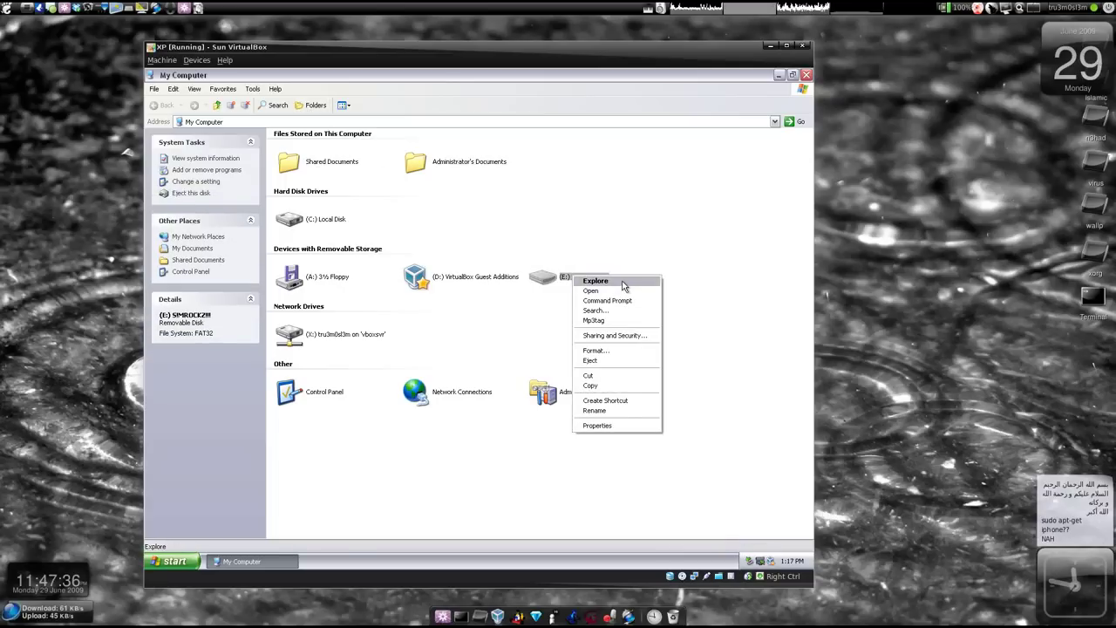
click(588, 208)
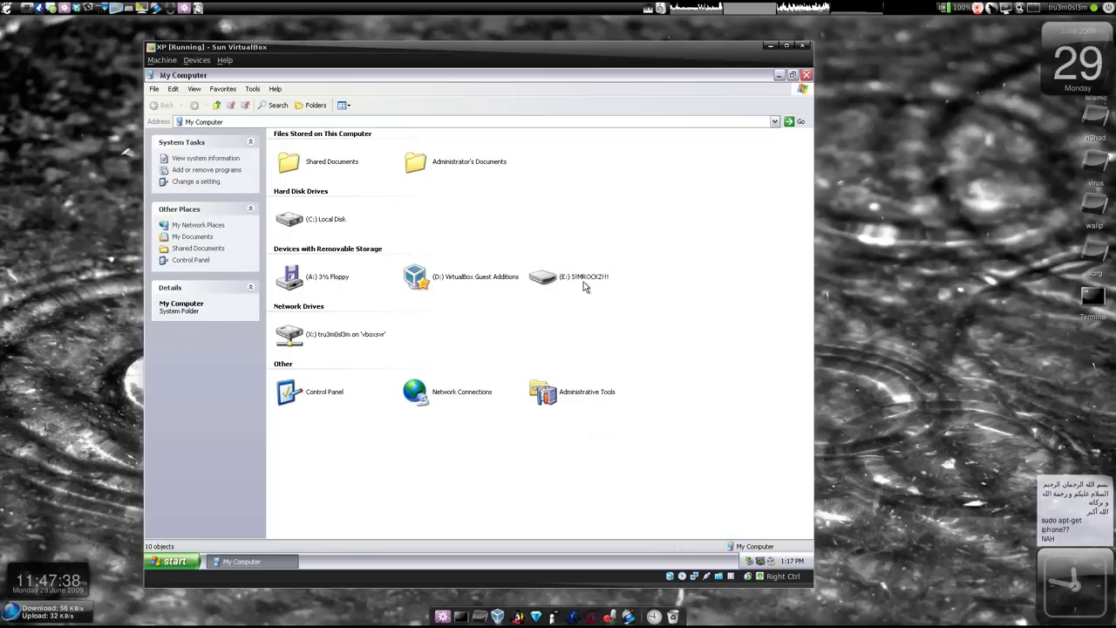
Show the folder tree, open the (E:) SIMROCKZ!!! drive and select its 13 files.
click(313, 108)
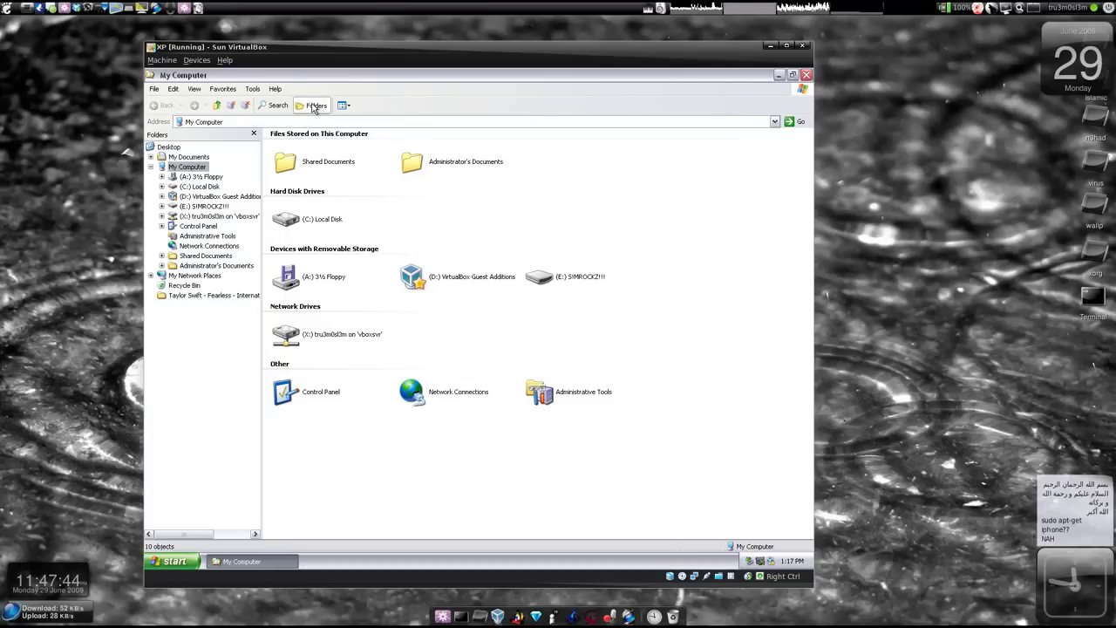
click(204, 207)
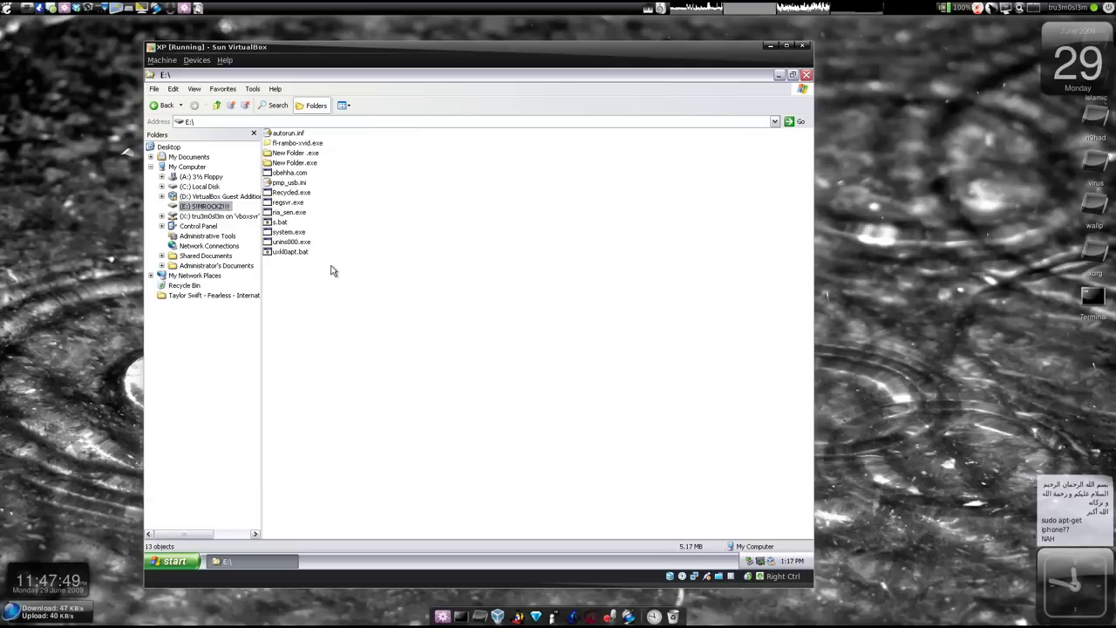
drag(356, 323, 277, 122)
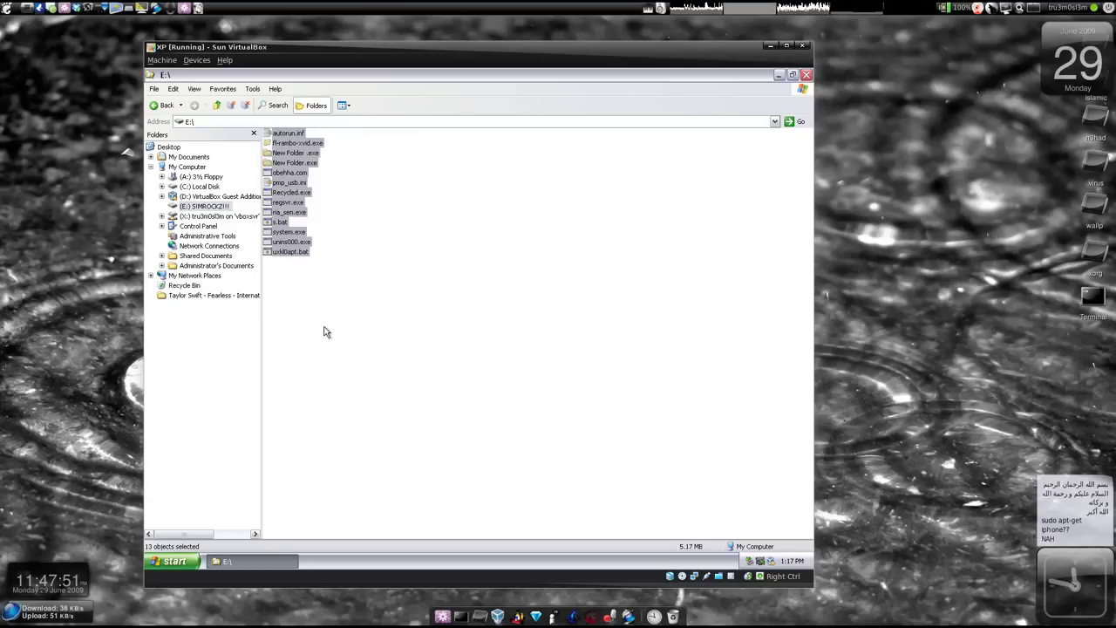
click(333, 298)
drag(333, 298, 290, 139)
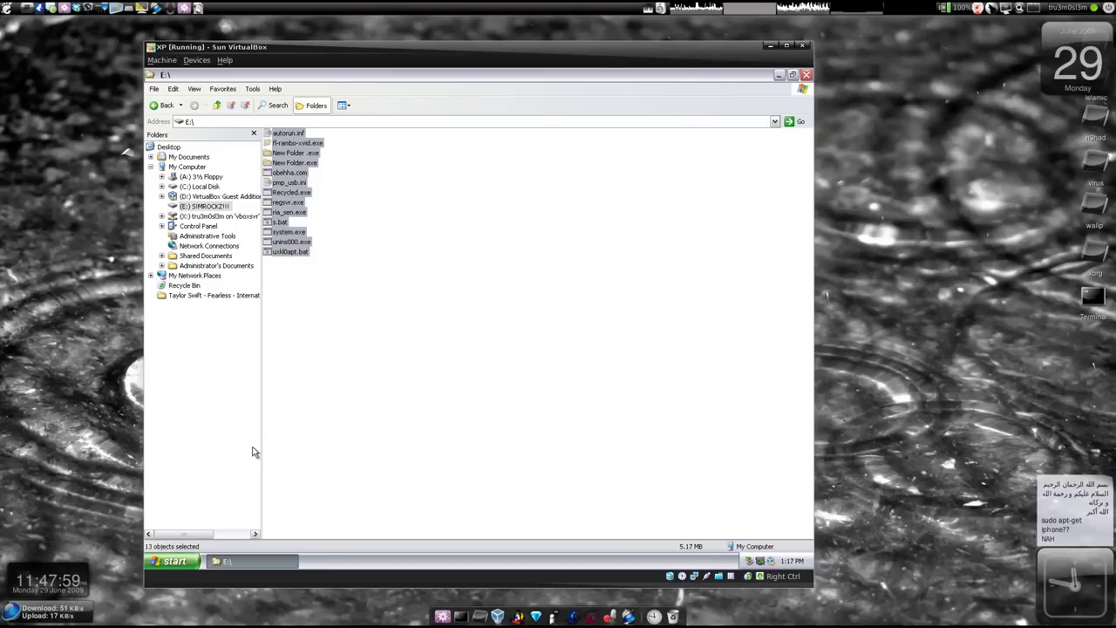
Reselect the drive's files, ending with every file except autorun.inf selected.
drag(198, 538, 230, 414)
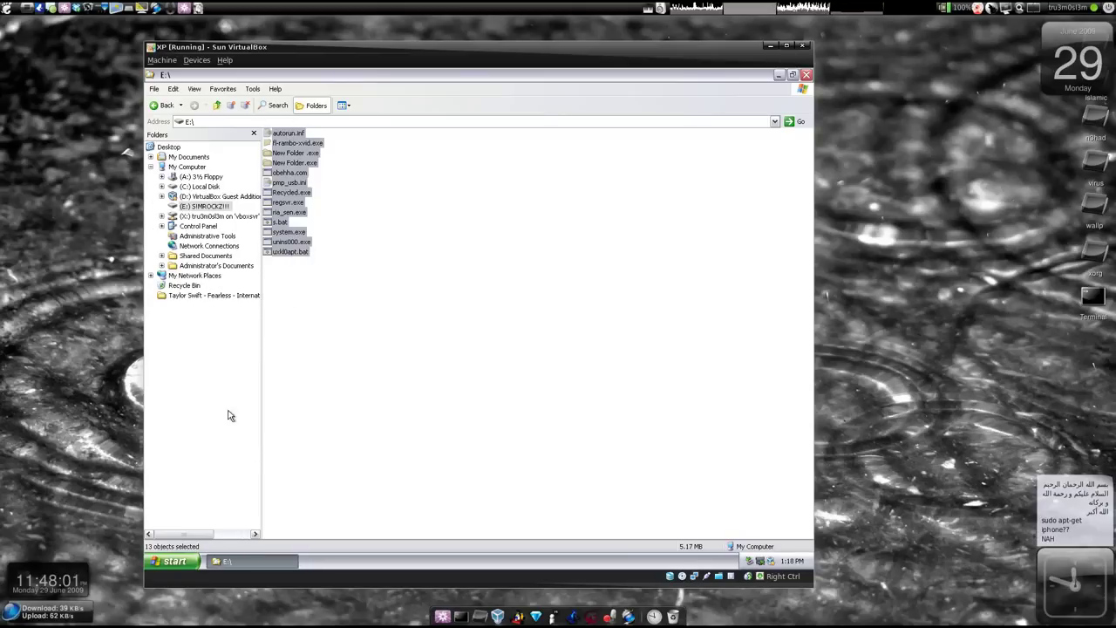
click(317, 307)
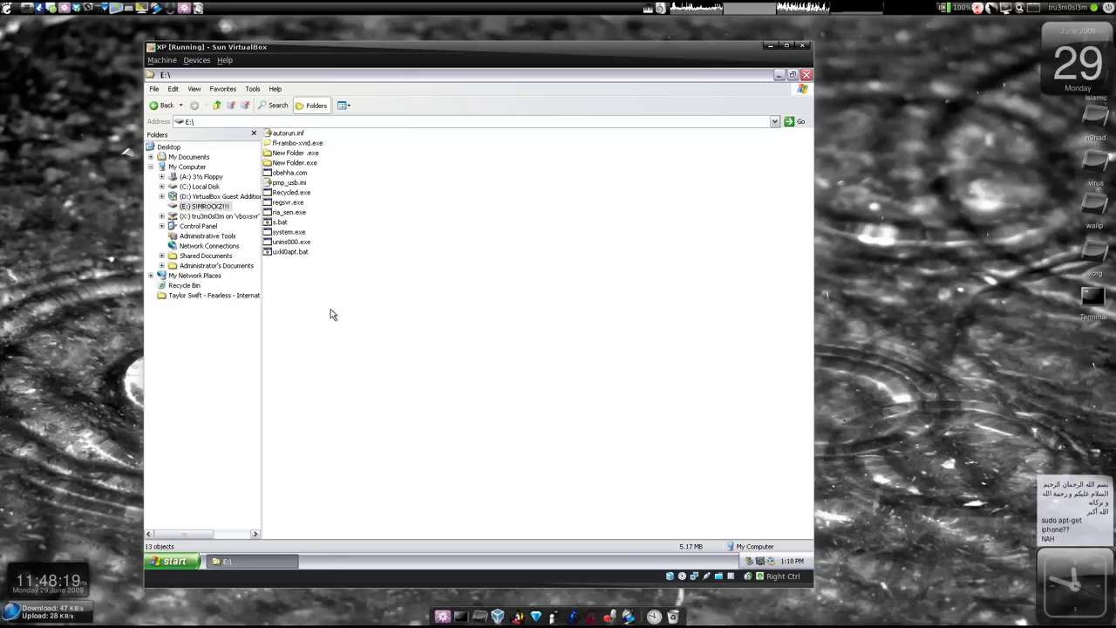
drag(329, 308, 263, 129)
click(370, 387)
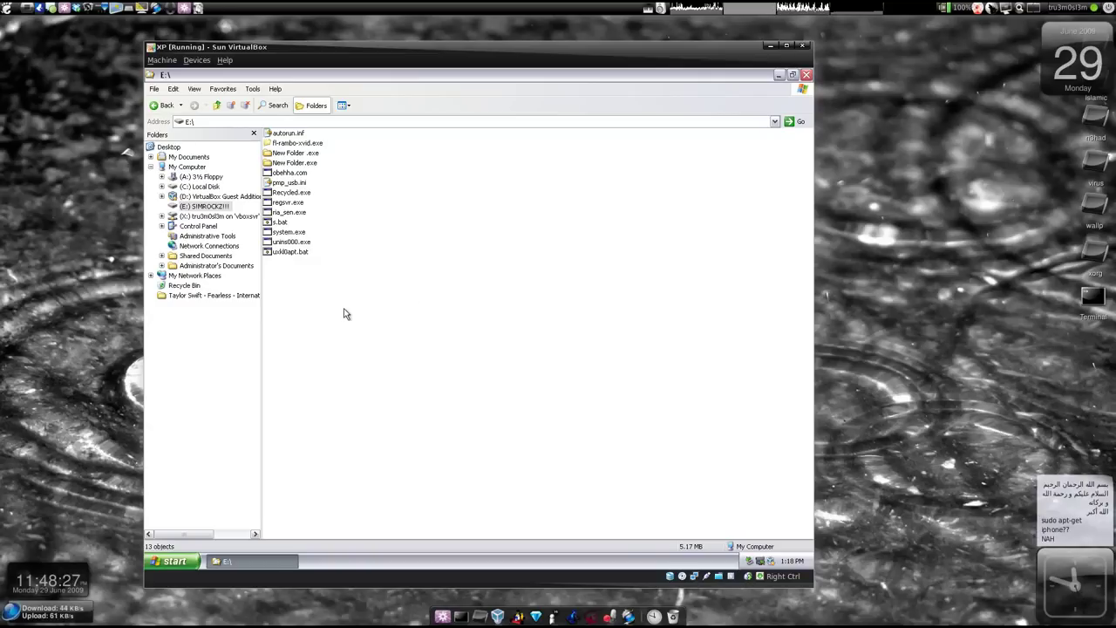
drag(353, 335, 263, 129)
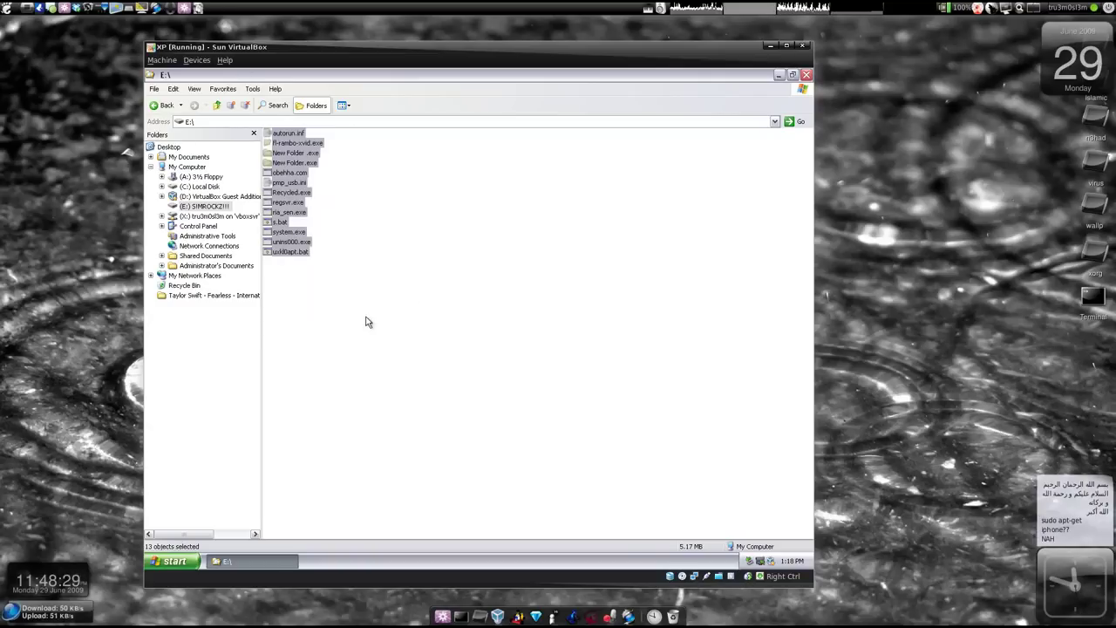
click(353, 306)
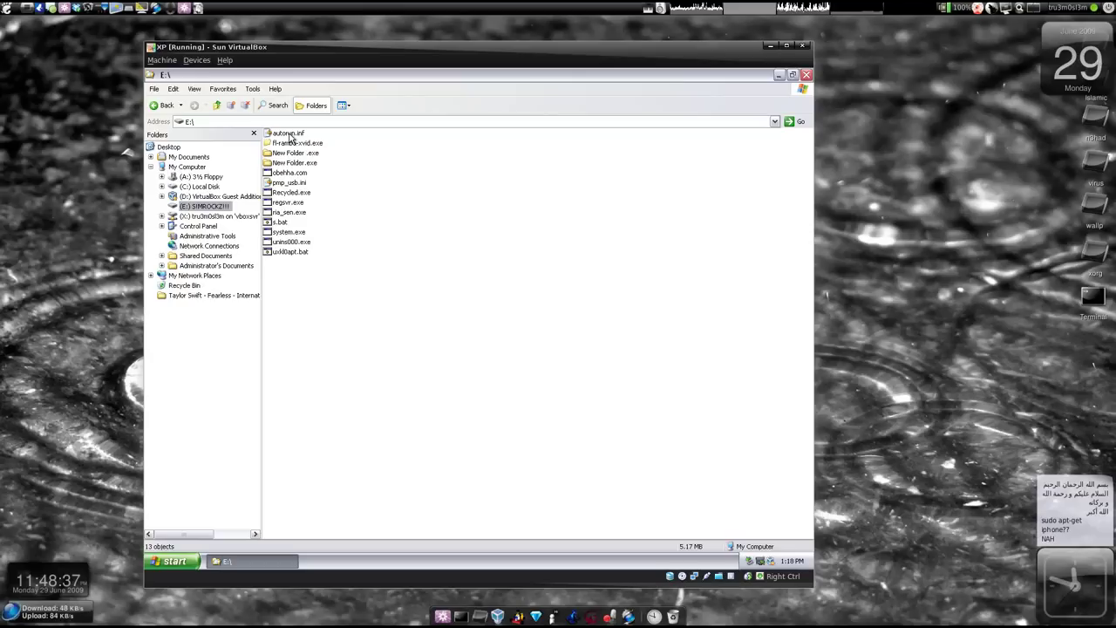
drag(357, 334, 303, 133)
click(352, 349)
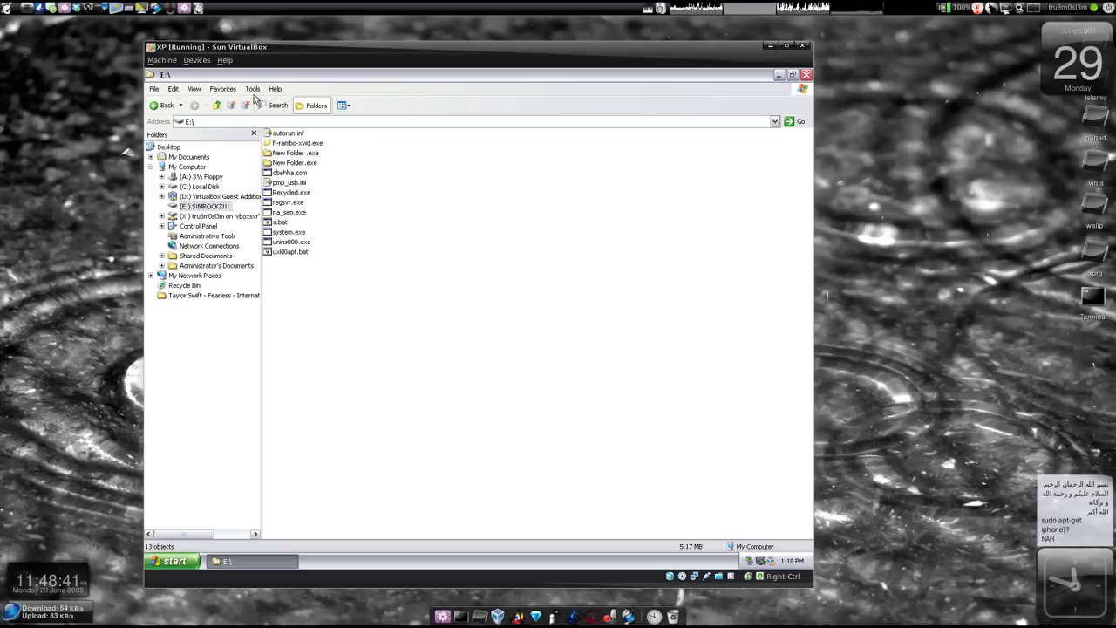
drag(316, 260, 272, 141)
In Tools > Folder Options > View, choose 'Show hidden files and folders'.
click(354, 288)
click(252, 88)
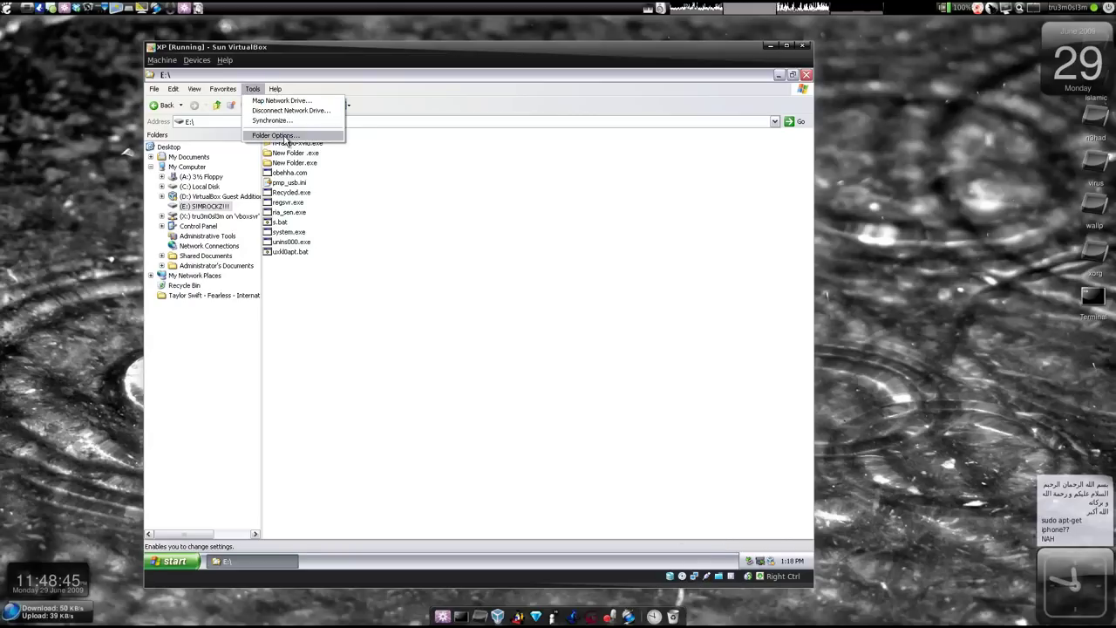
click(275, 136)
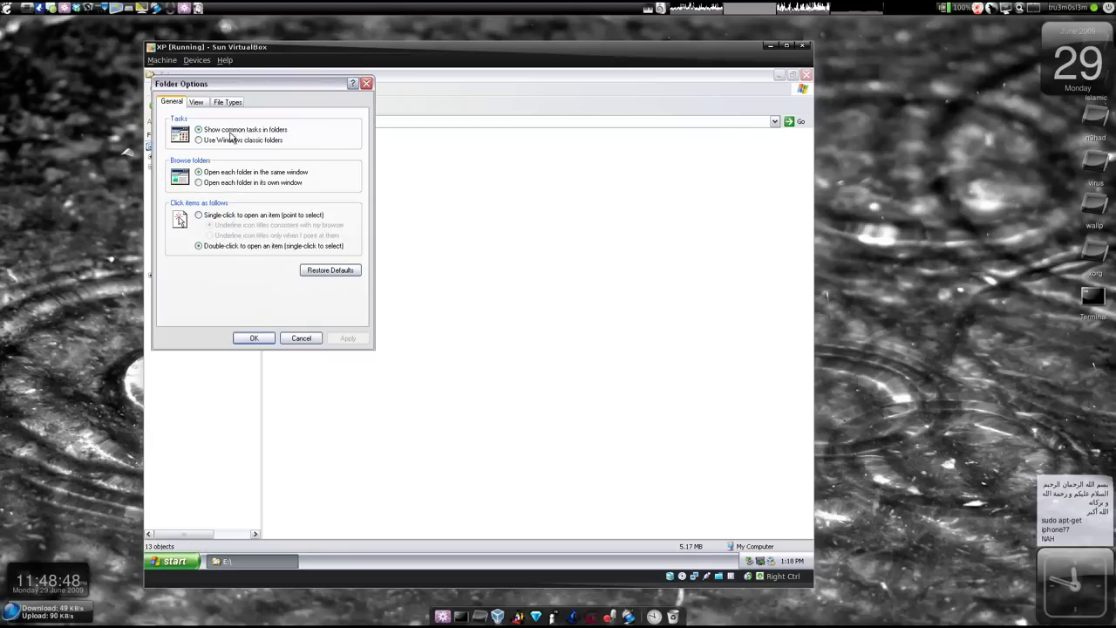
click(197, 102)
click(238, 283)
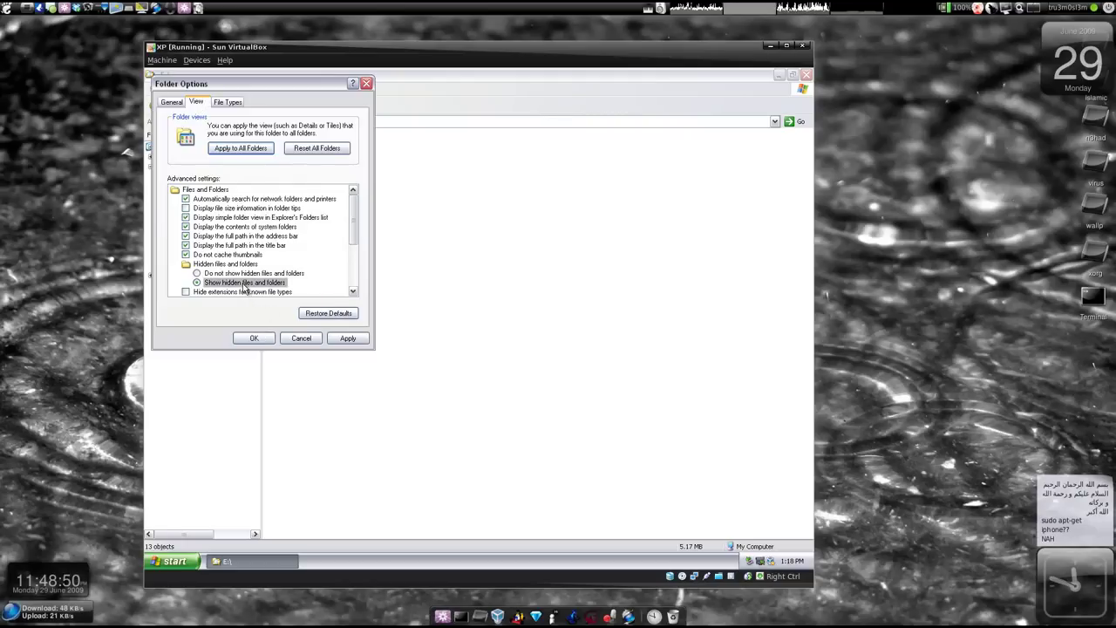
Uncheck 'Hide protected operating system files', confirm Yes, apply, and move the dialog aside.
scroll(232, 285, down, 1)
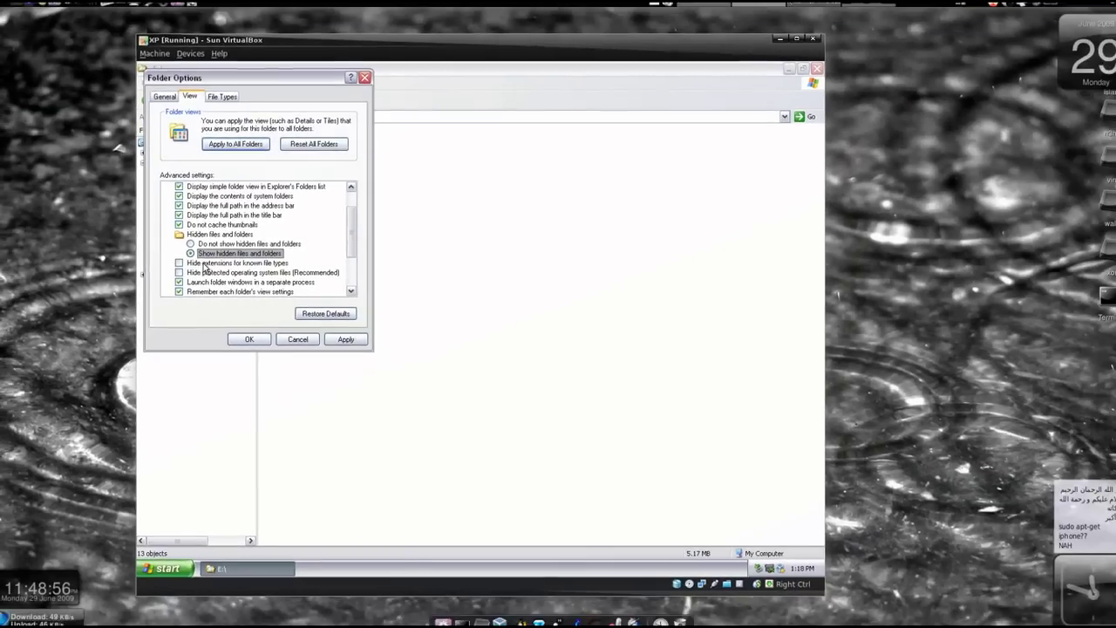
key(super)
click(228, 275)
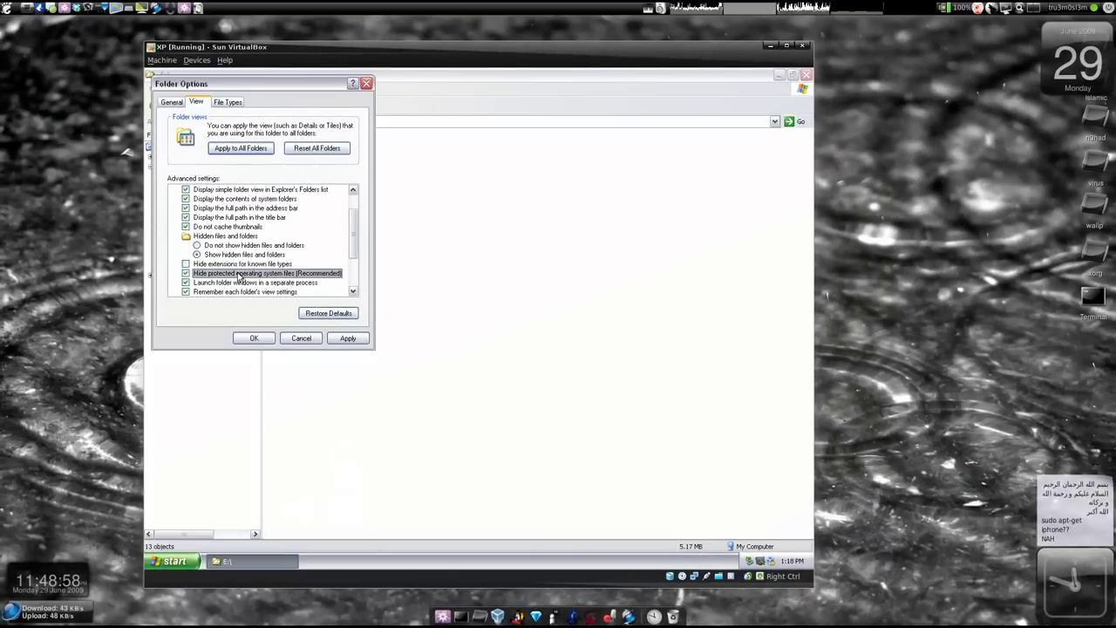
click(247, 277)
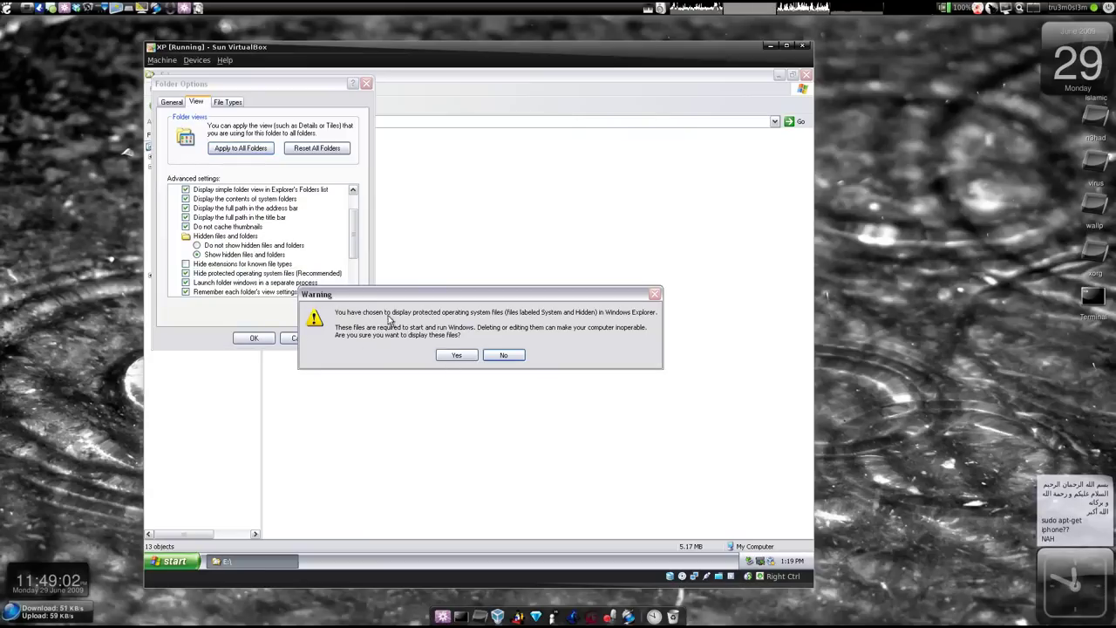
click(439, 352)
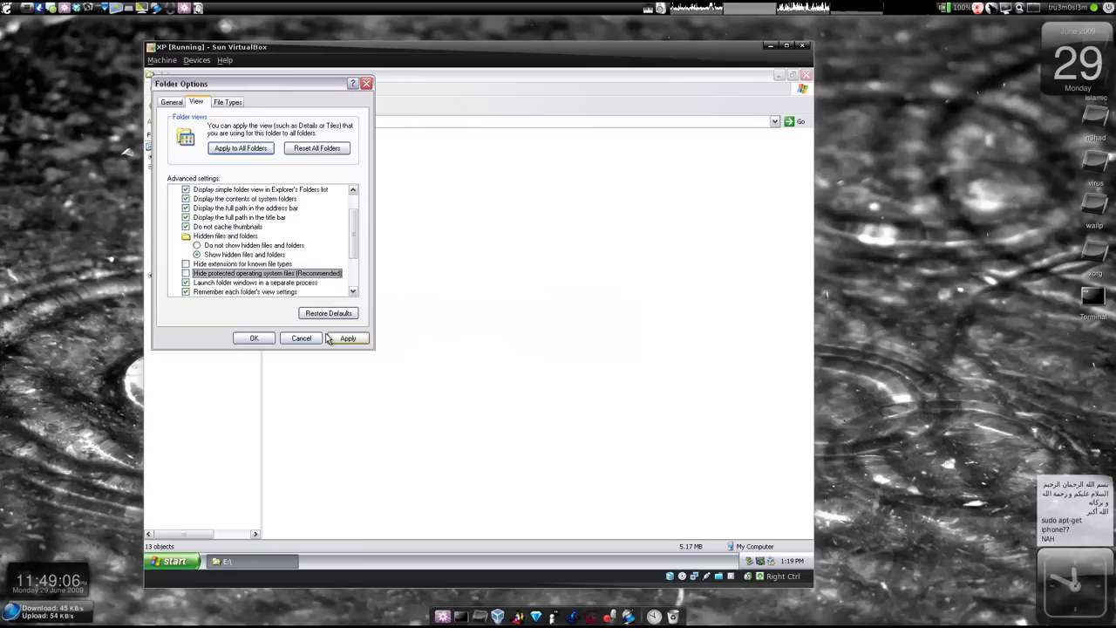
click(343, 340)
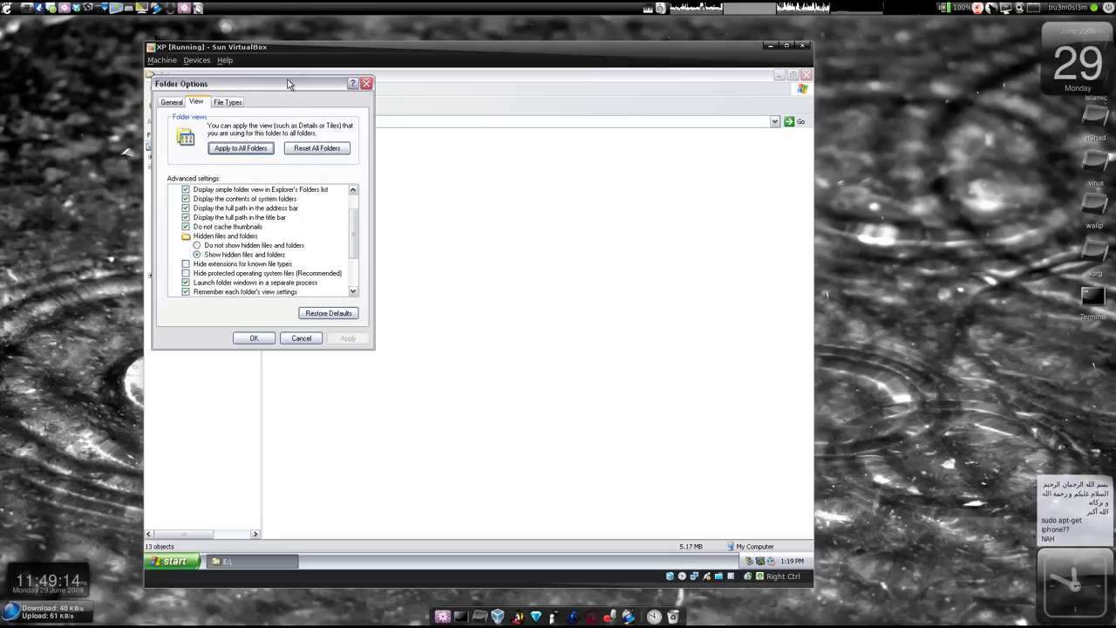
drag(282, 87, 440, 216)
Close Folder Options and delete all 13 files on drive E:.
click(417, 463)
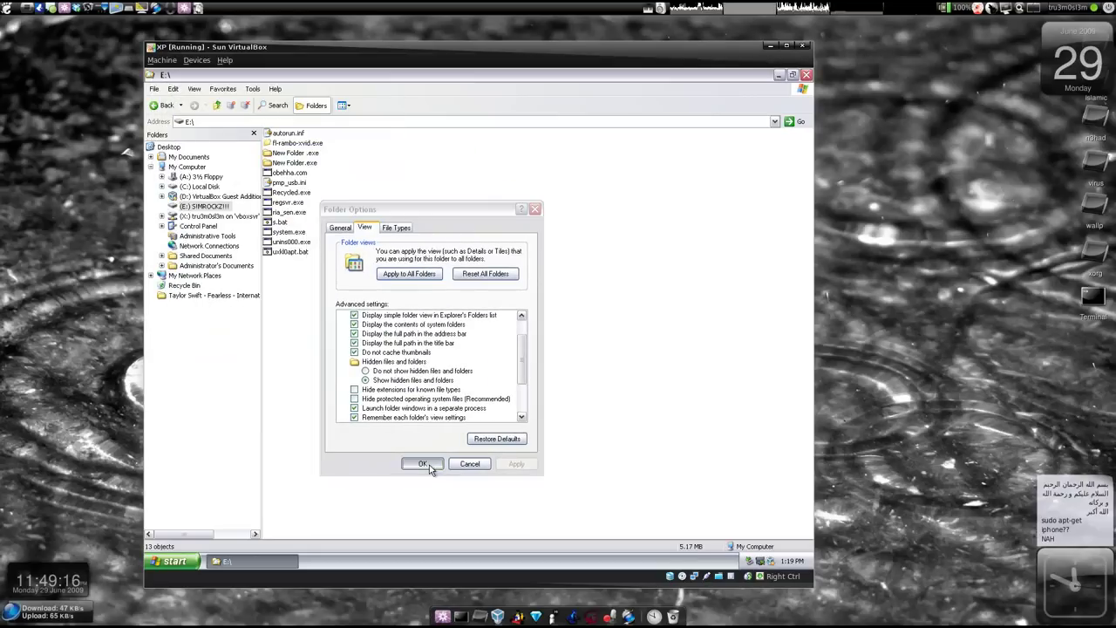
drag(355, 318, 283, 119)
drag(357, 310, 288, 128)
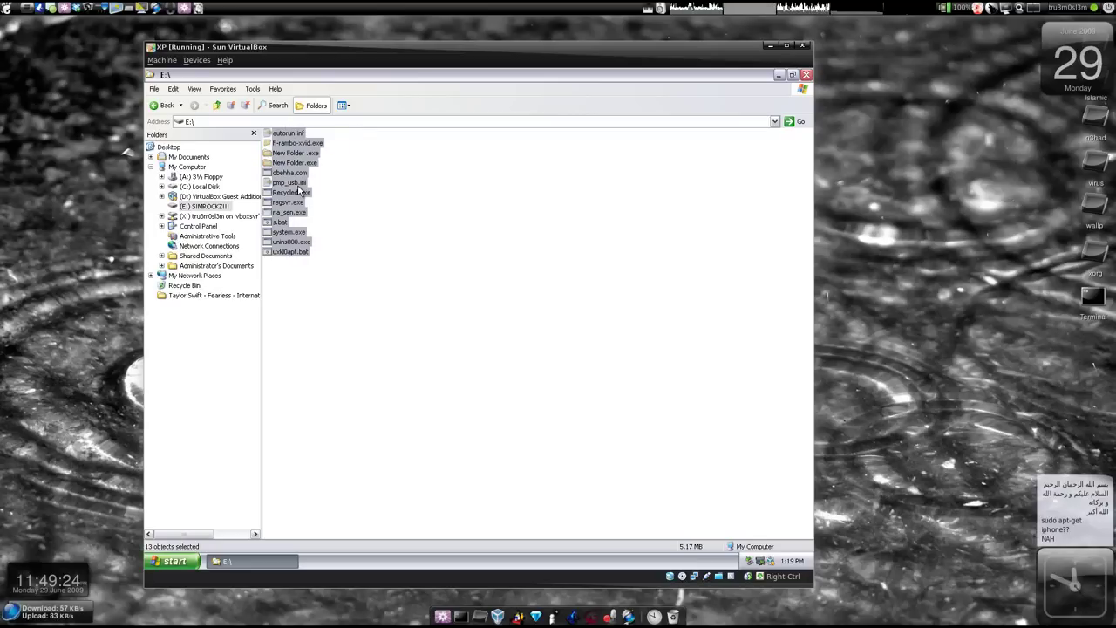
key(Delete)
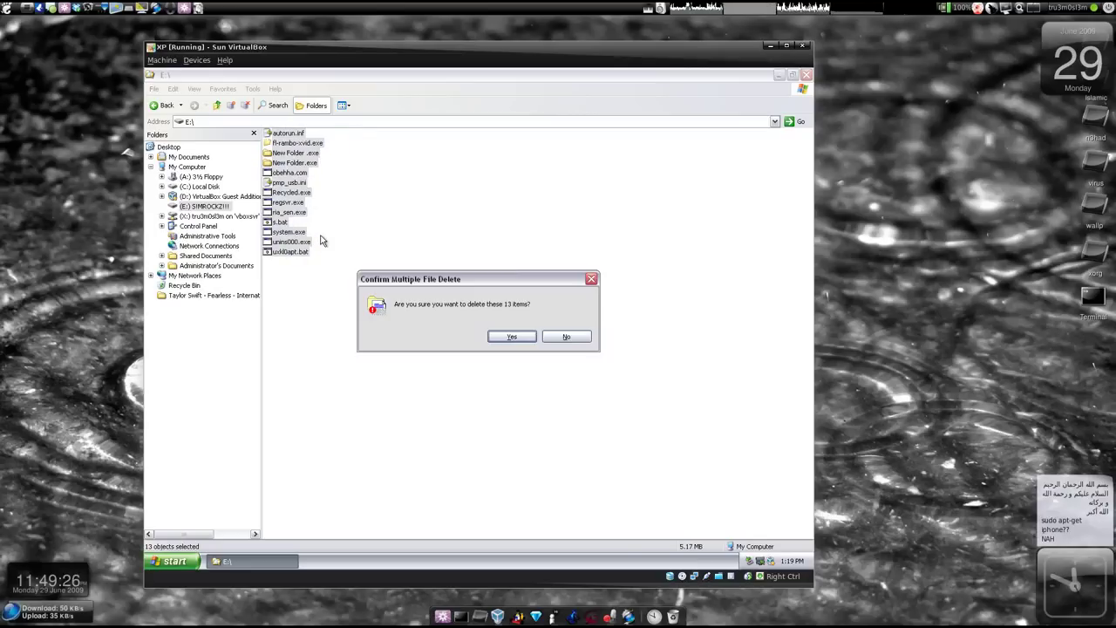
key(Return)
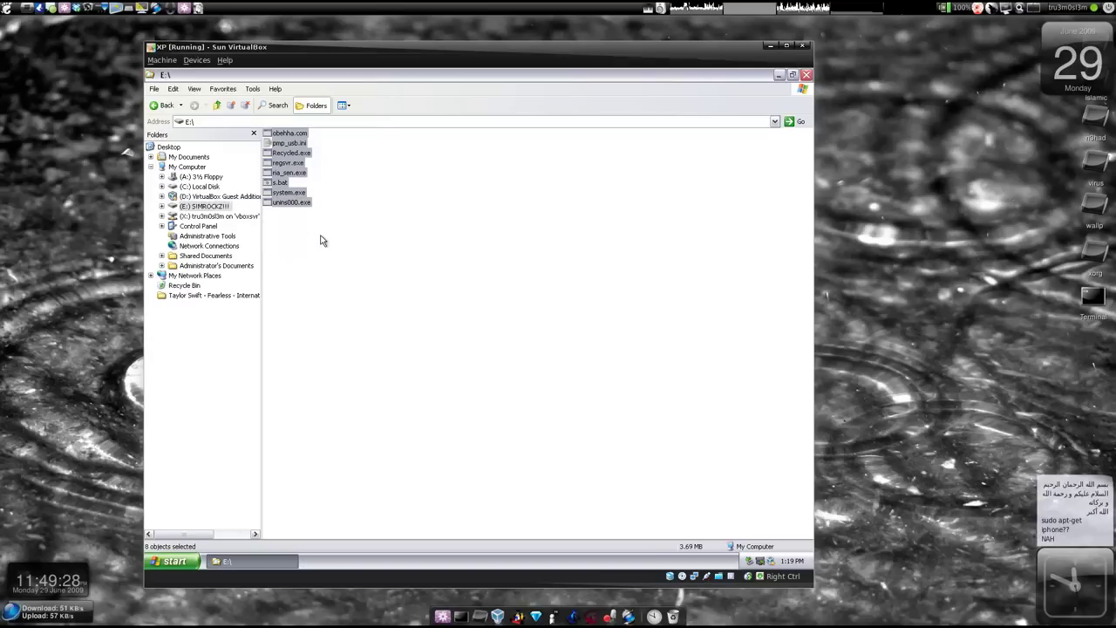
Refresh, return to E:, and delete the 8 remaining files such as Recycled.exe and x.bat.
click(375, 314)
right_click(367, 301)
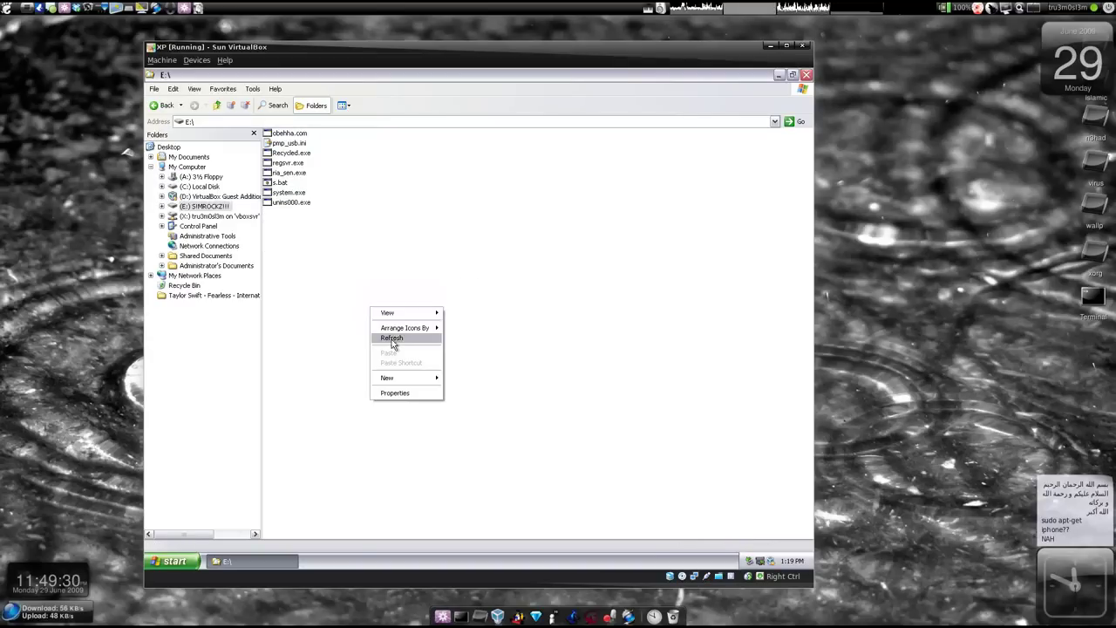
click(390, 337)
right_click(347, 276)
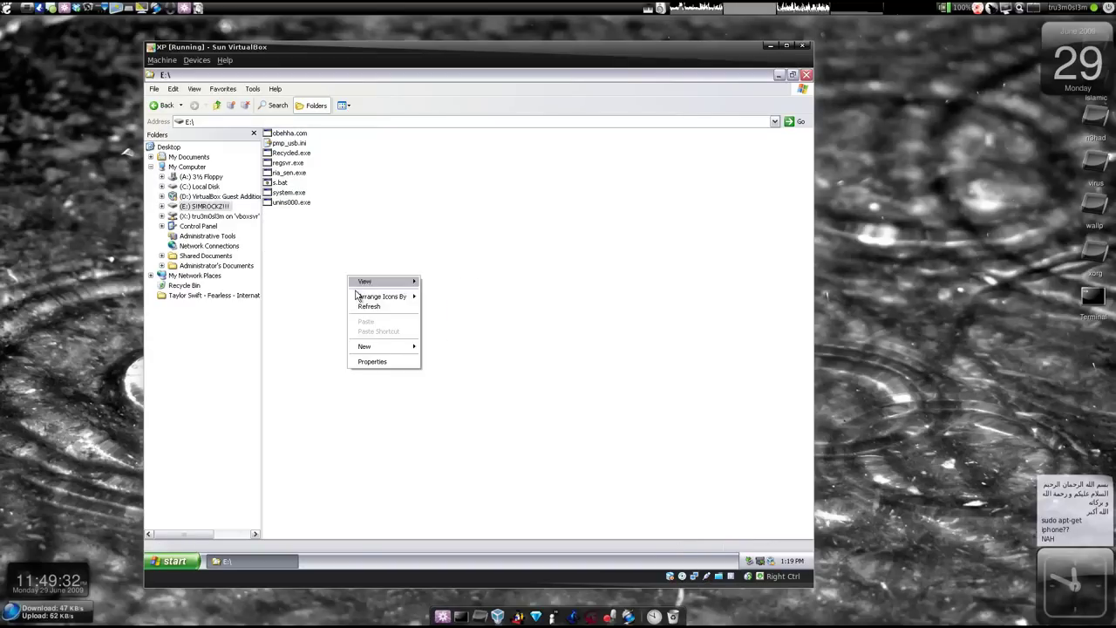
click(370, 305)
click(205, 196)
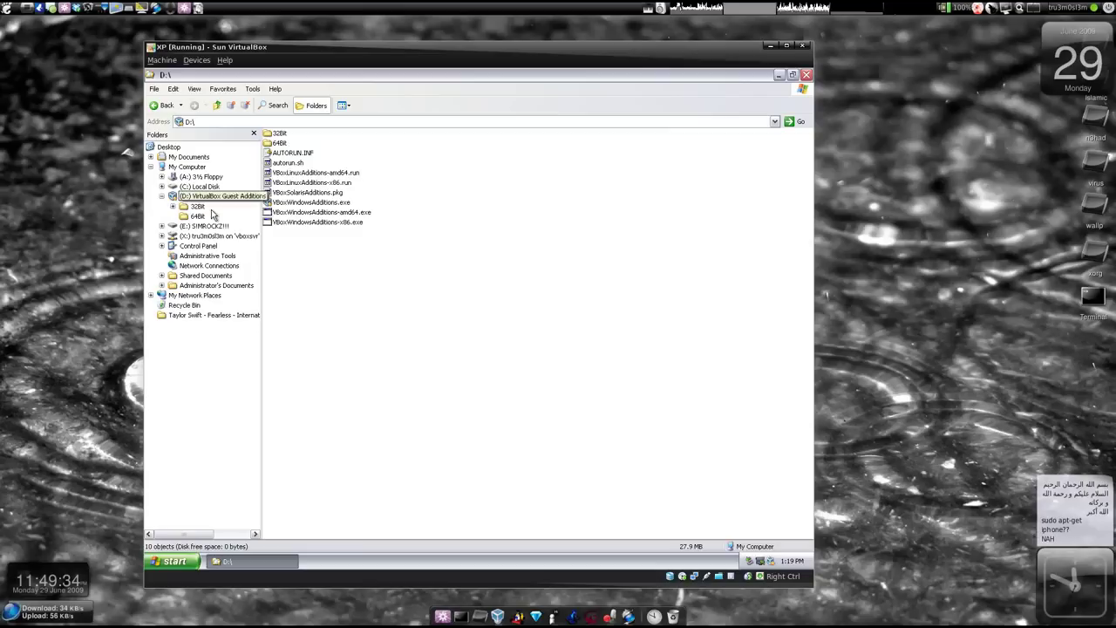
click(198, 206)
click(208, 237)
drag(366, 251, 273, 122)
key(Delete)
key(Return)
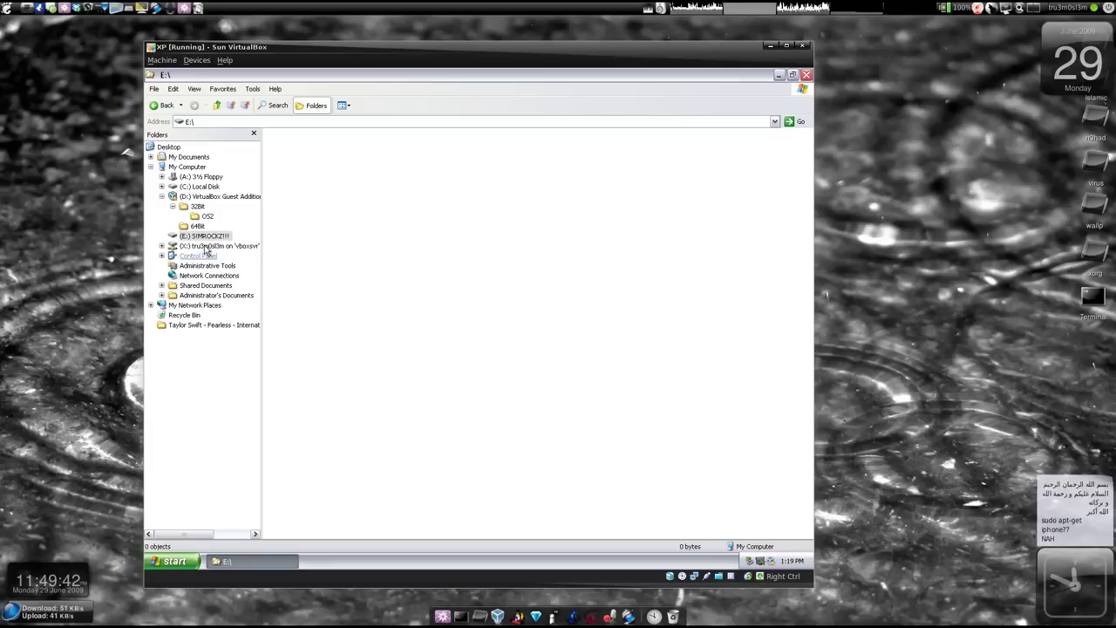
right_click(314, 265)
click(355, 351)
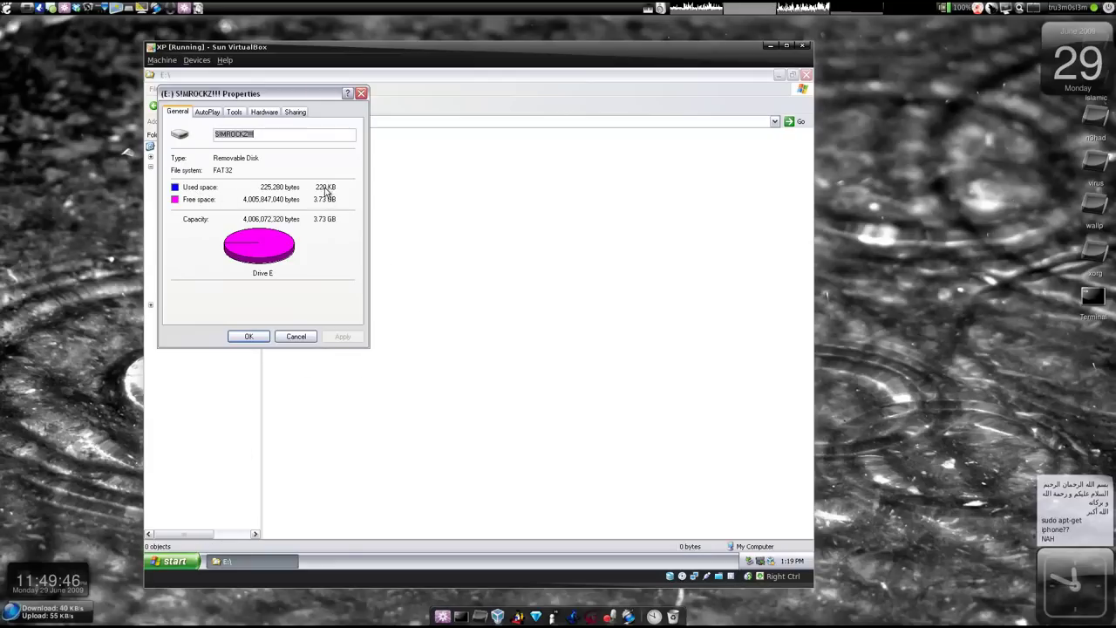
click(295, 336)
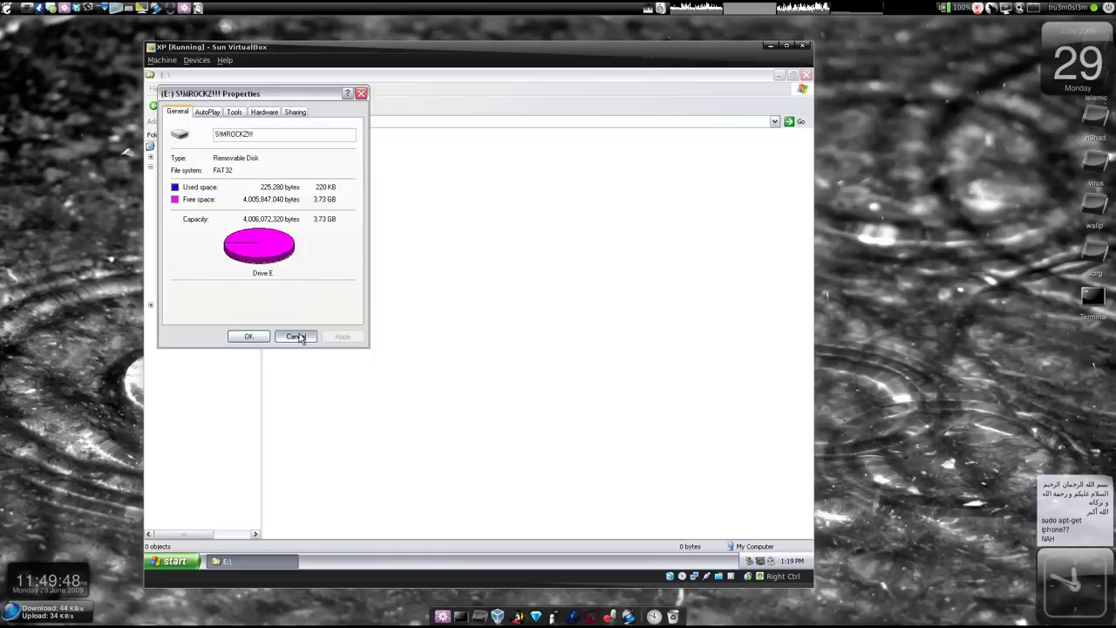
drag(321, 294, 468, 374)
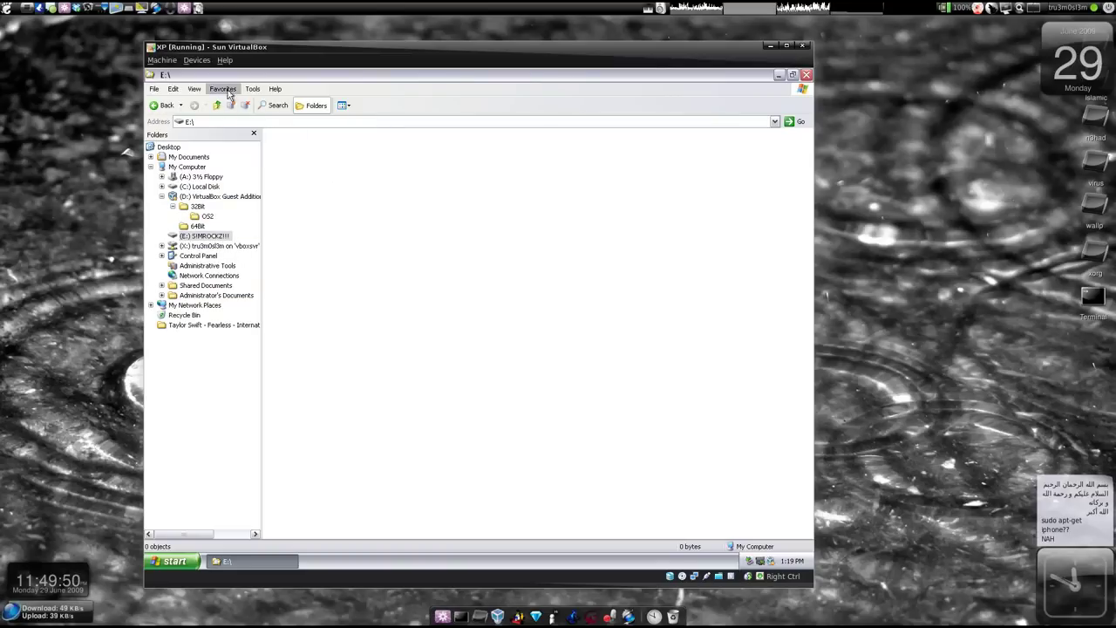
right_click(459, 562)
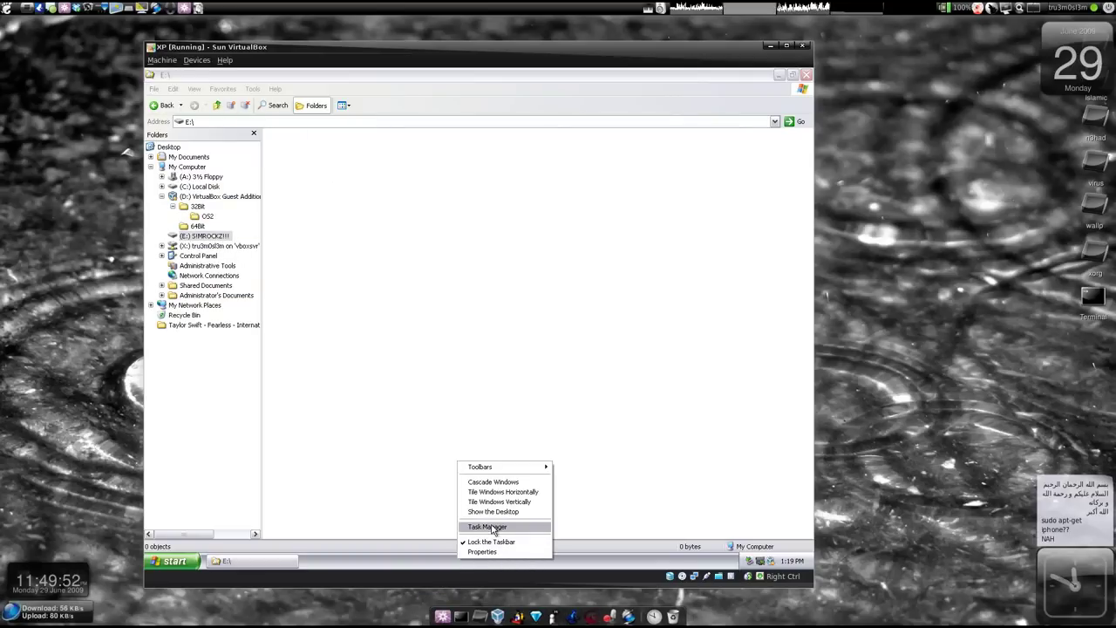
click(490, 527)
click(378, 261)
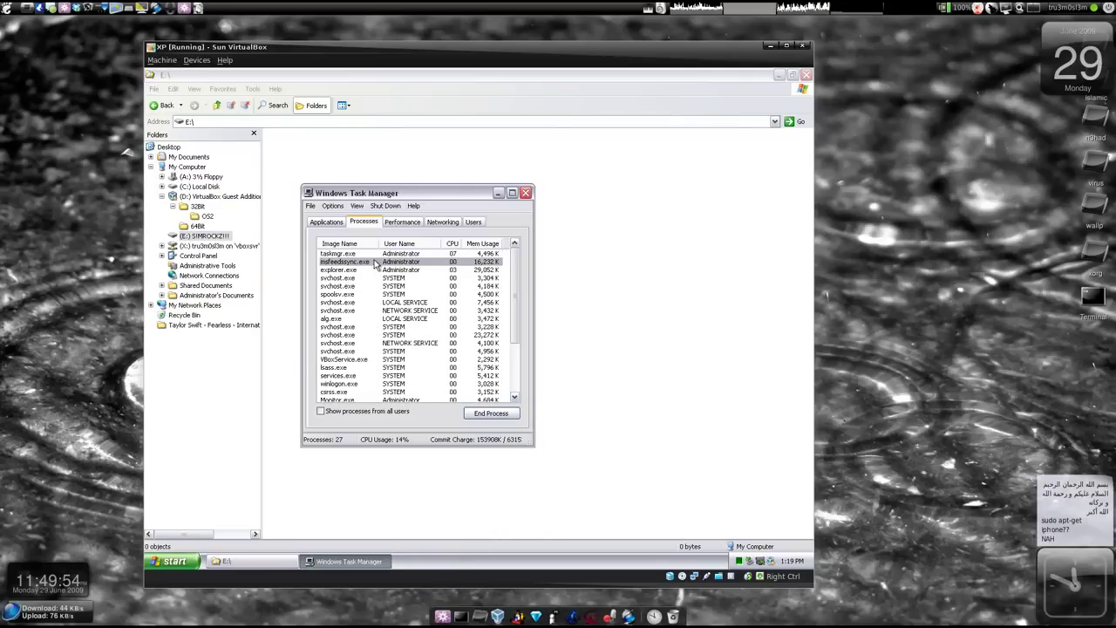
click(407, 245)
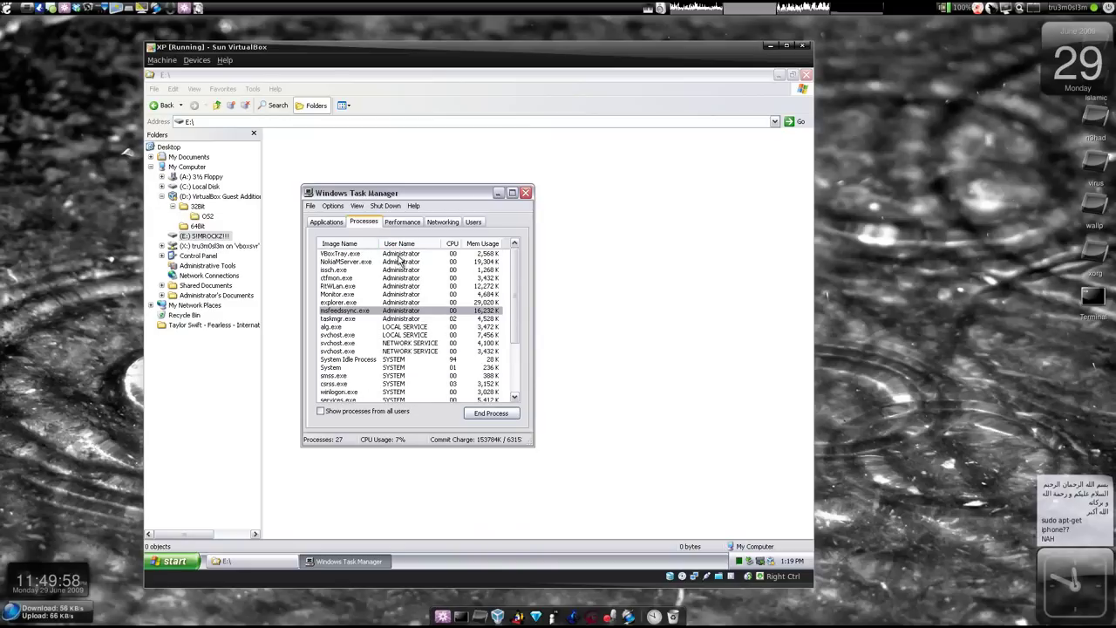
click(400, 254)
drag(399, 321, 362, 318)
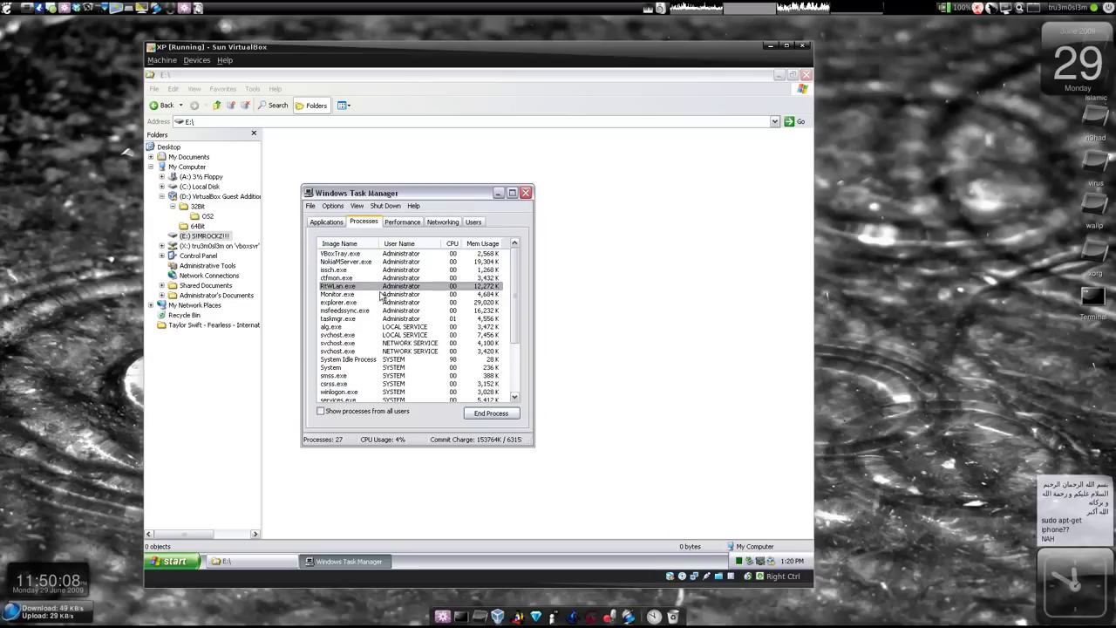
click(525, 193)
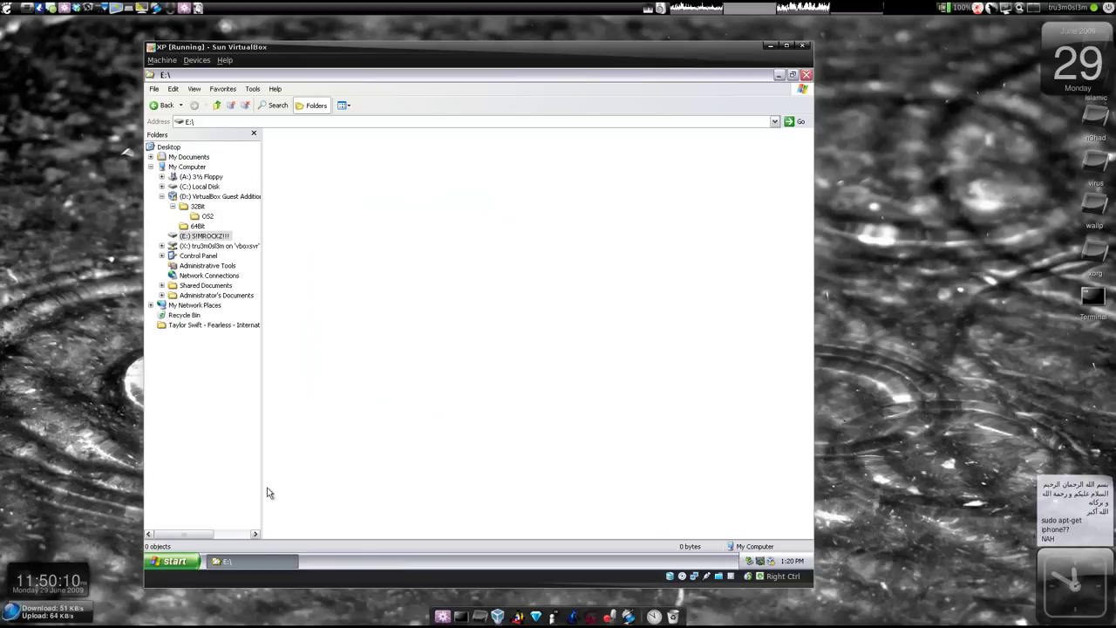
Close the Explorer window showing the now-empty E: drive.
drag(200, 535, 169, 535)
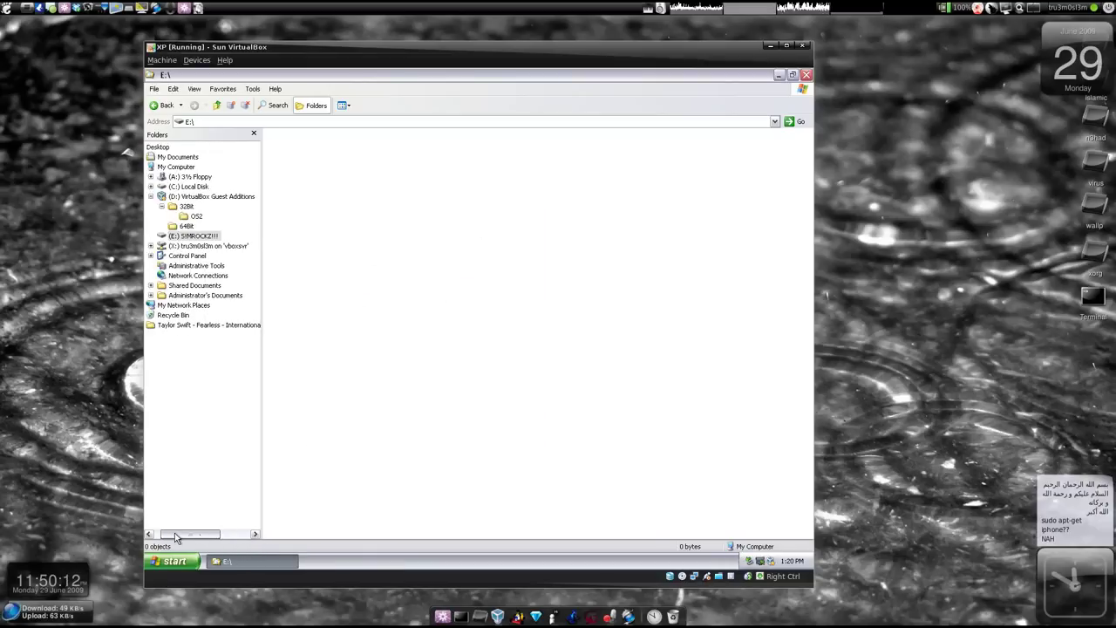
click(806, 75)
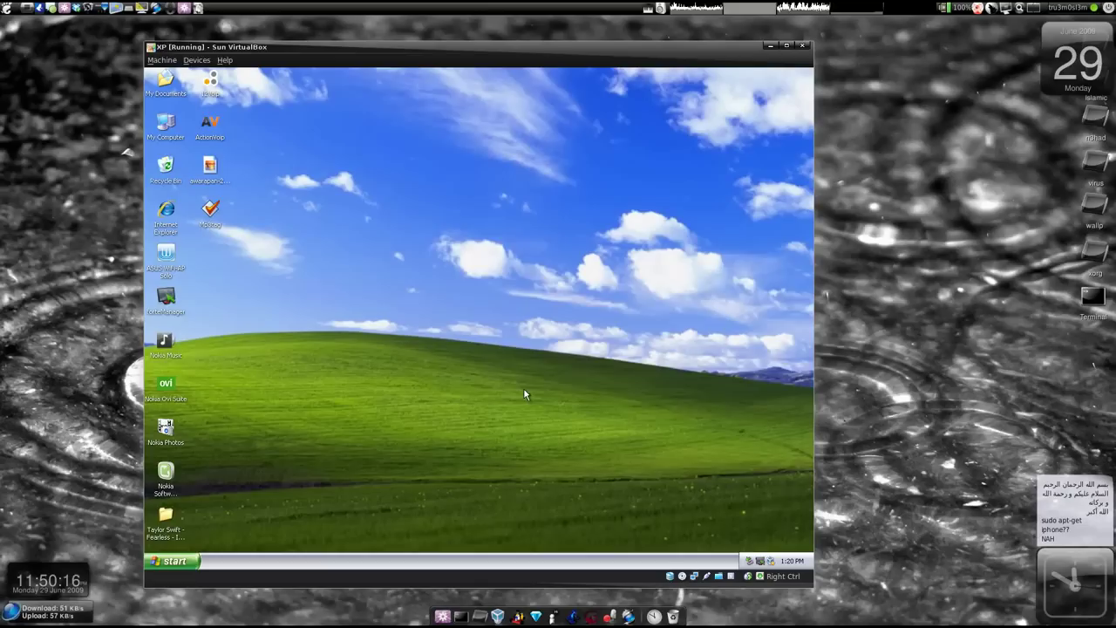